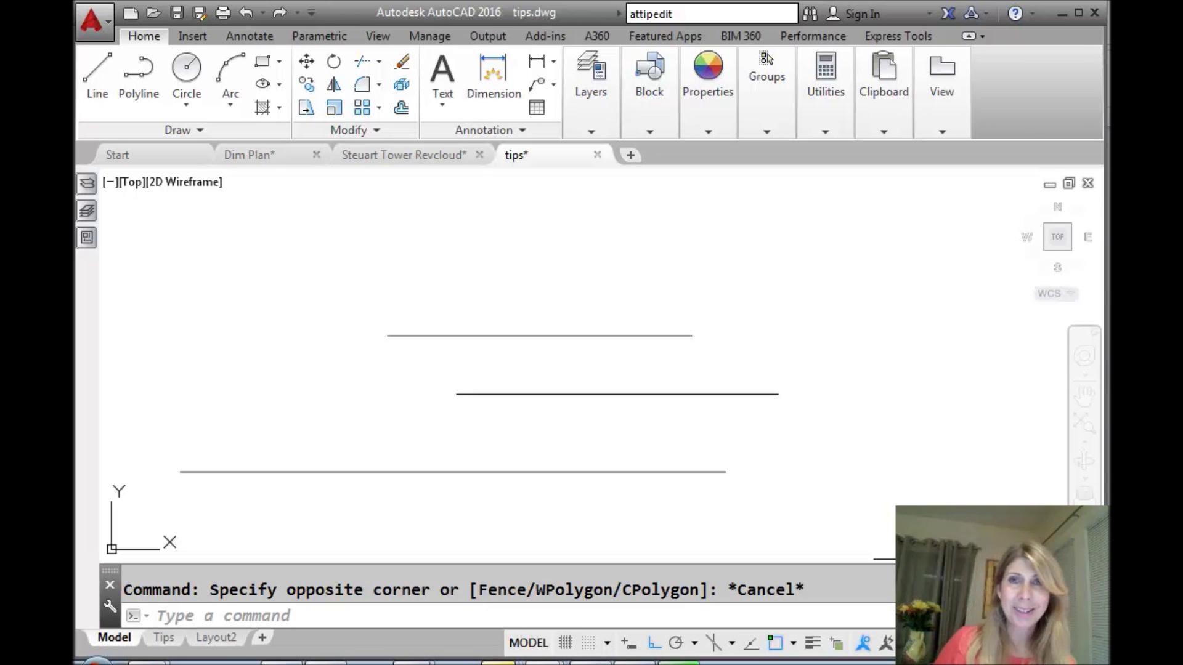
Measure the length of the top horizontal line with the Lengthen command.
click(865, 614)
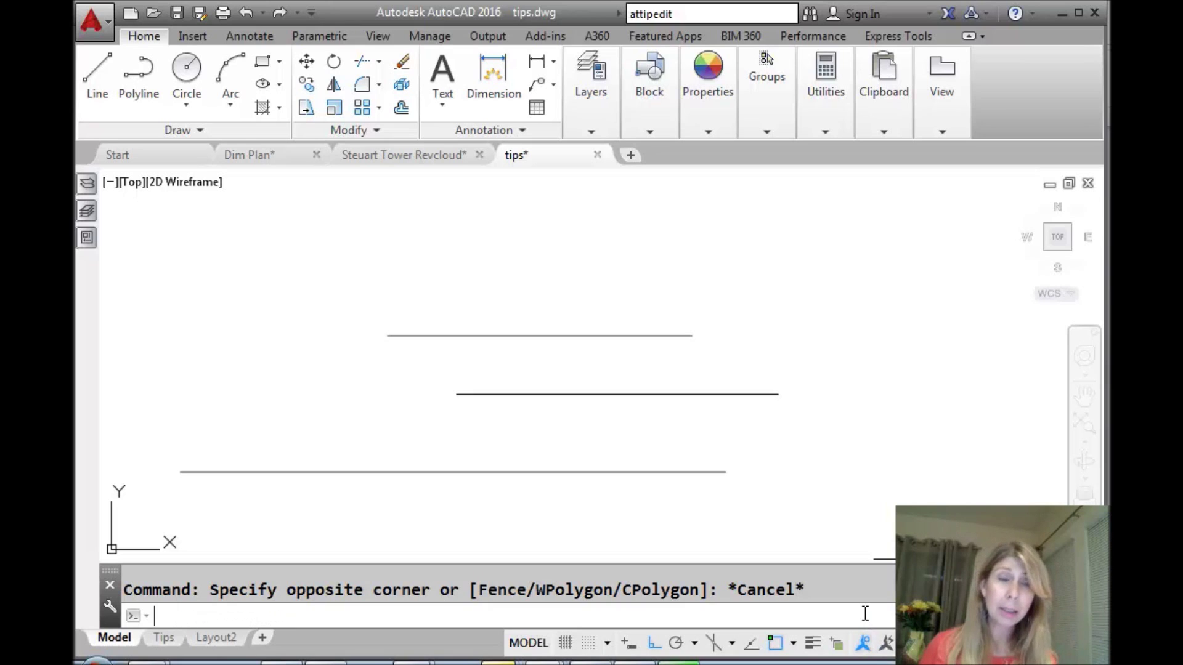
click(382, 134)
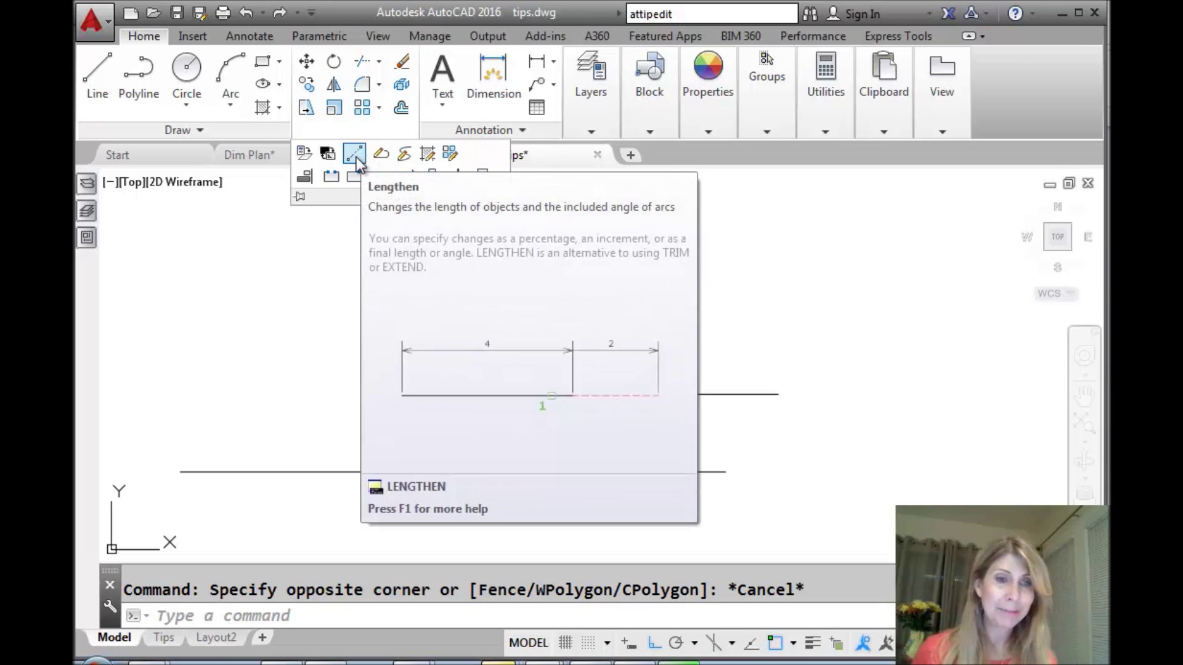
click(355, 154)
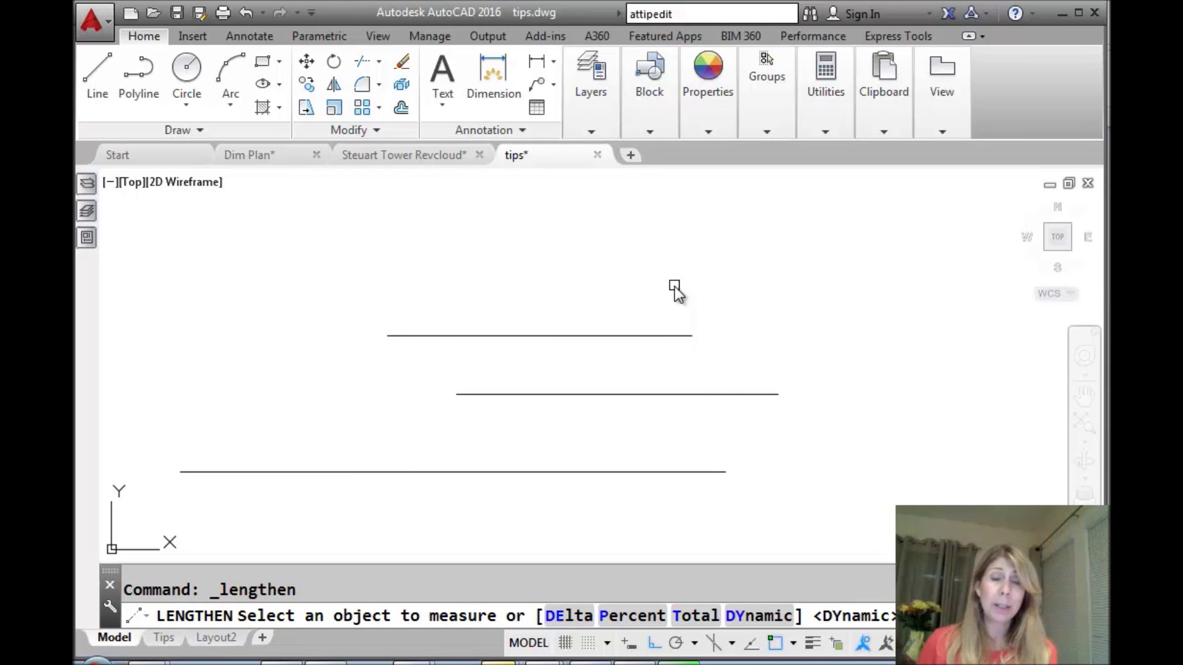
click(680, 335)
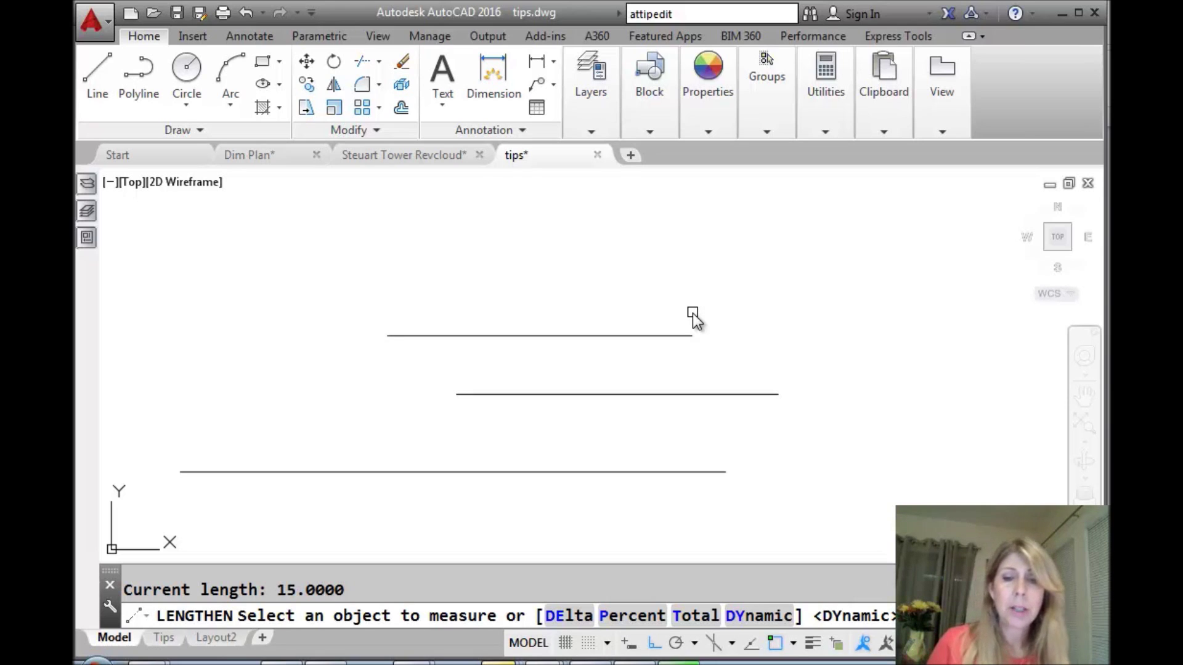
Use the Total option to set the top and middle lines to a total length of 22 from their right ends.
text(t)
key(Return)
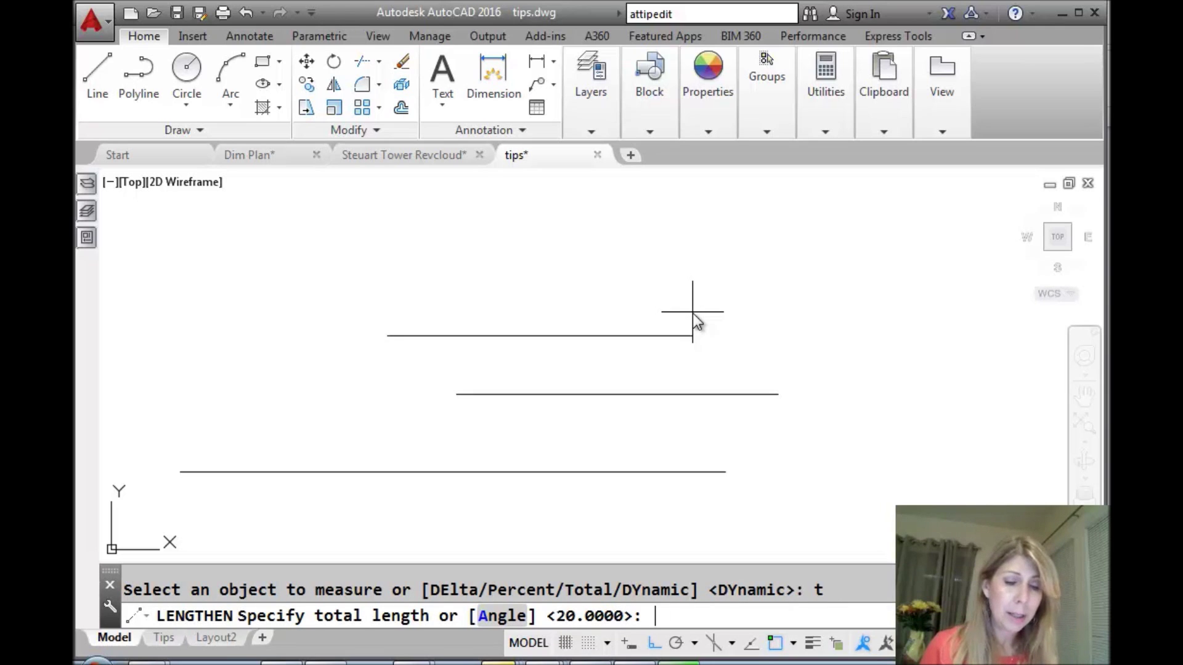
text(22)
key(Return)
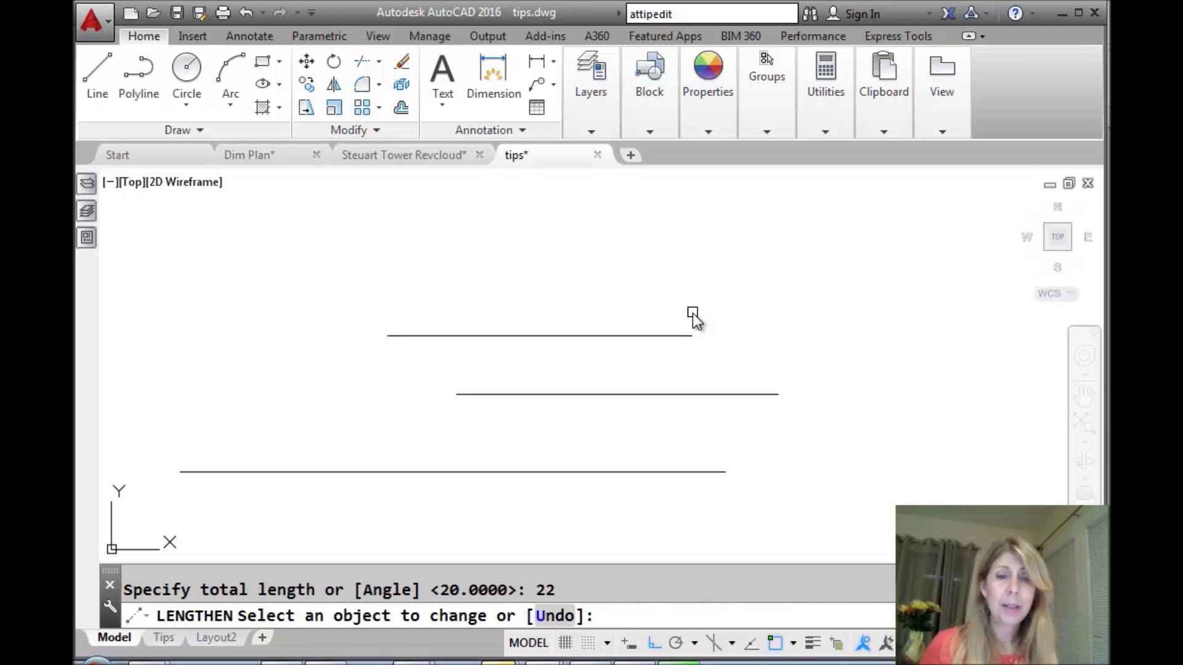
click(689, 336)
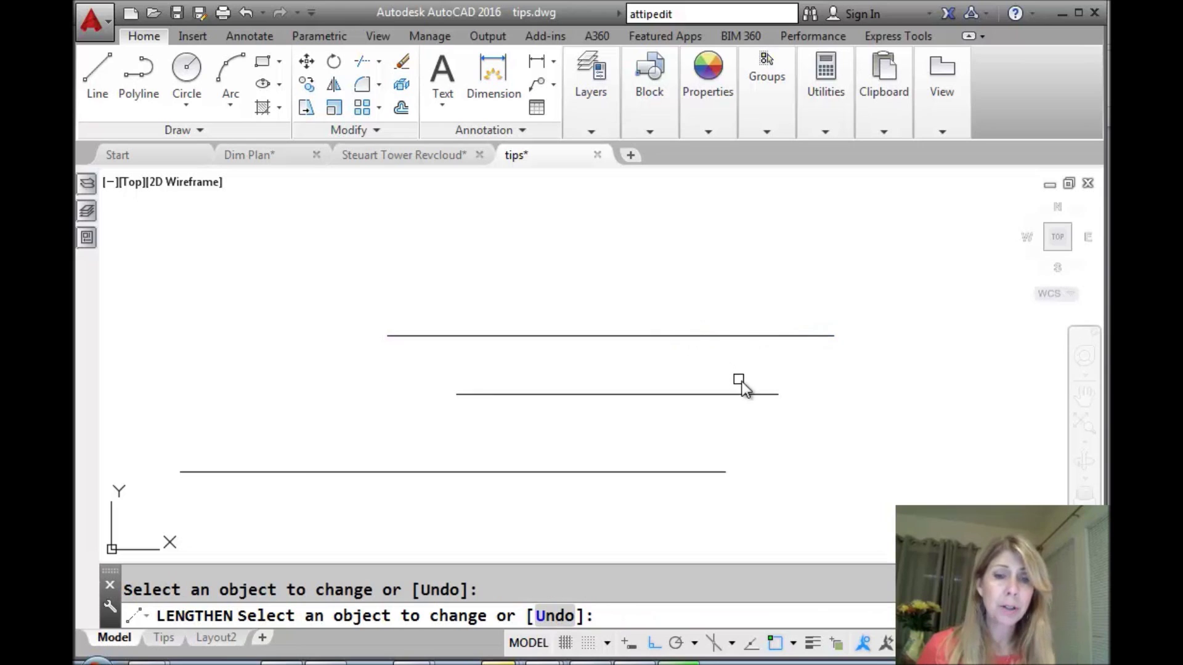
click(767, 394)
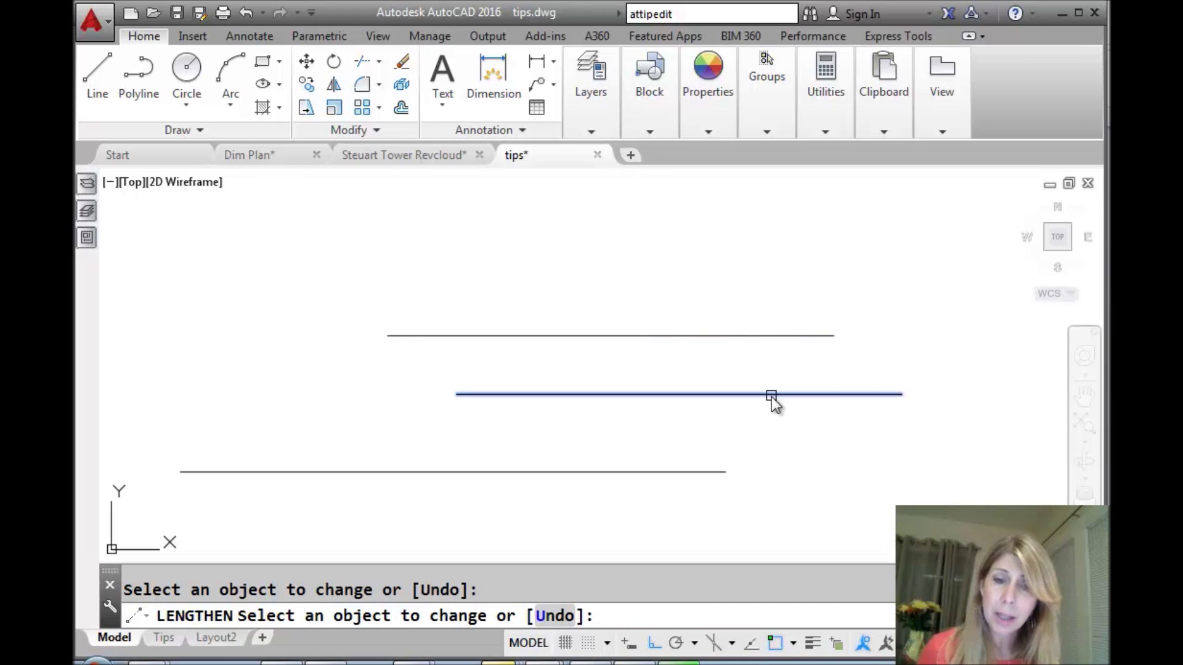
click(438, 472)
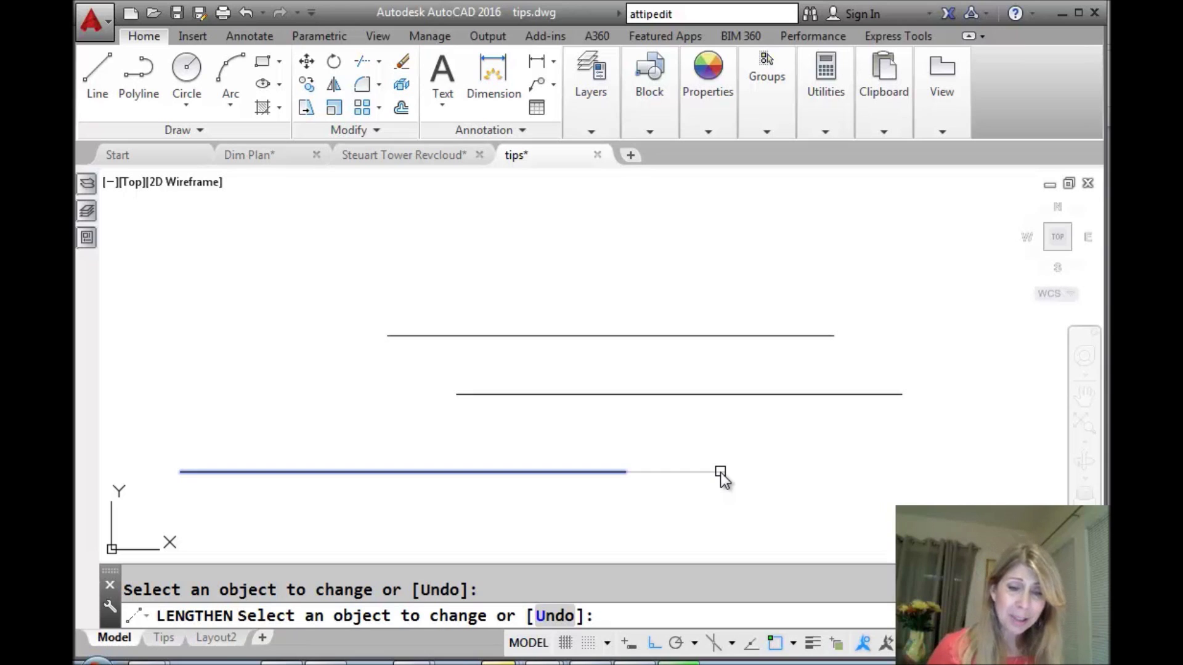
click(720, 472)
key(Return)
Lengthen the top line by a delta of 5 at both ends and the middle and bottom lines by 5 at their right ends.
key(Return)
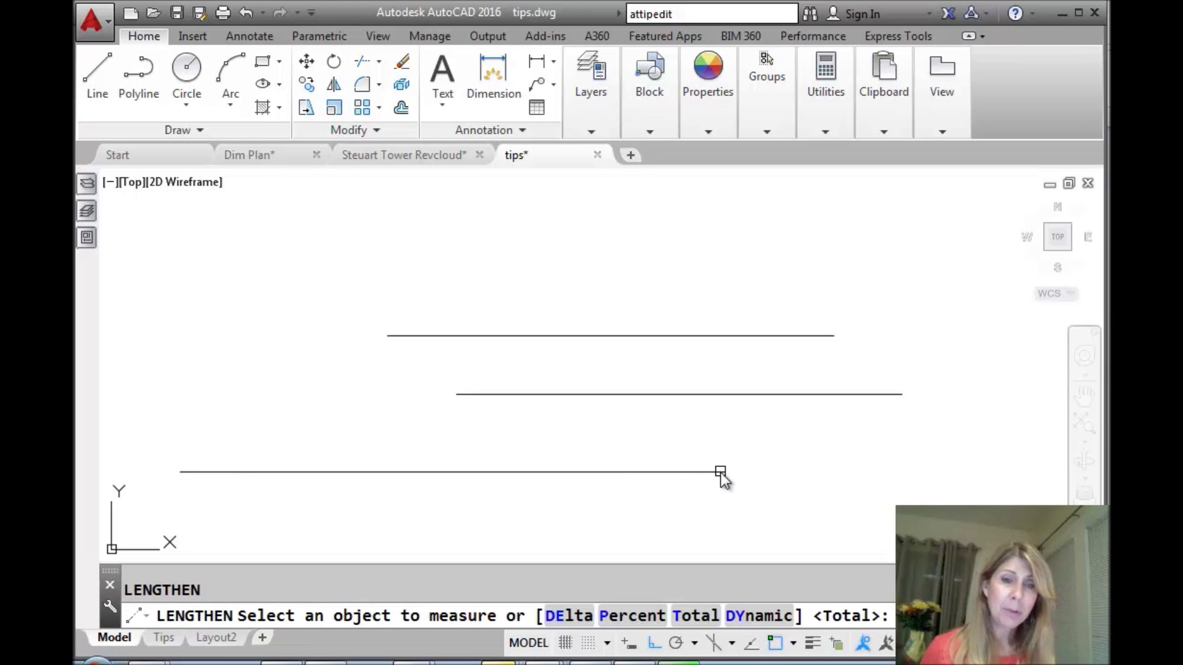
click(787, 336)
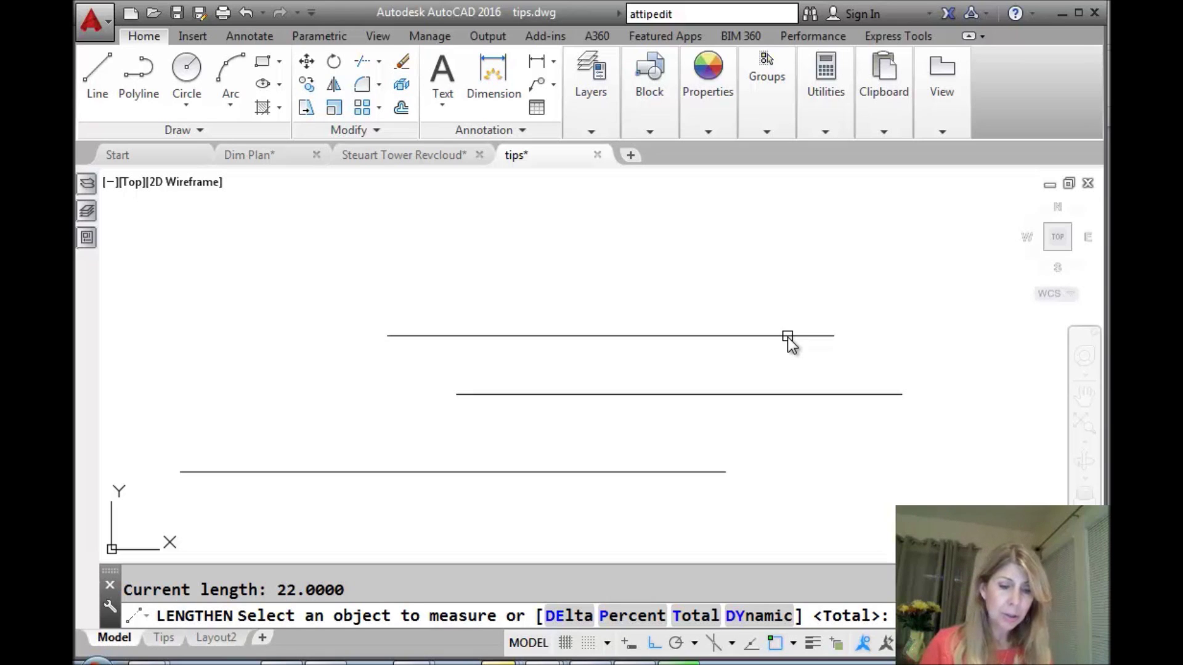
text(de)
key(Return)
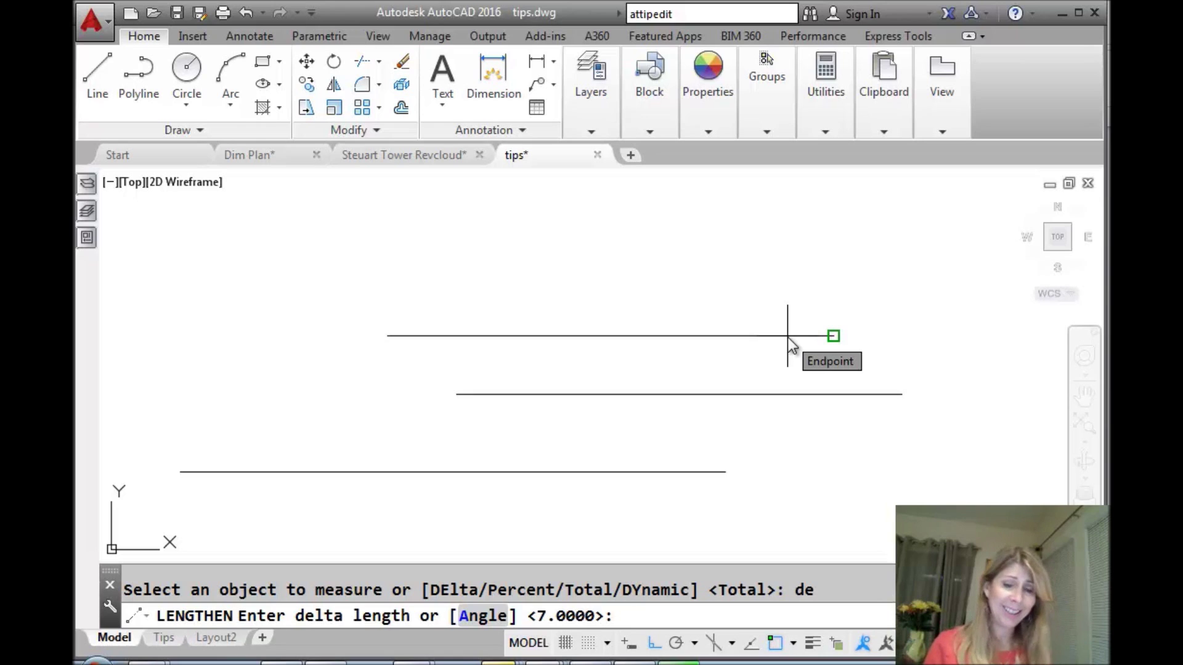
text(5)
key(Return)
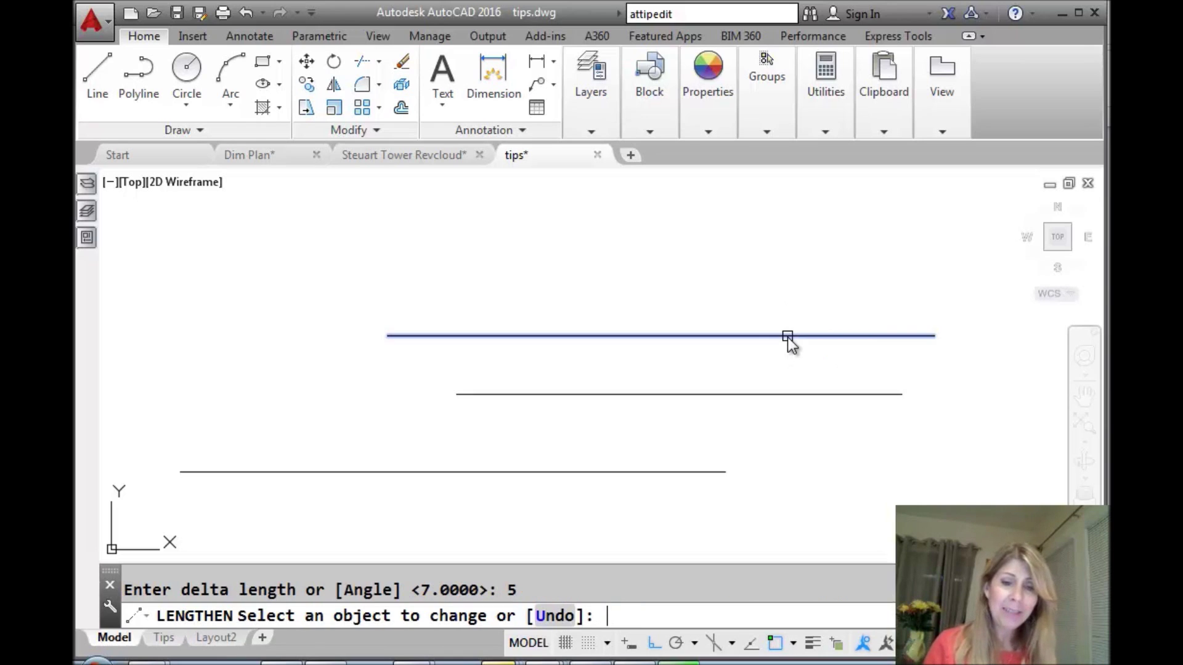
click(418, 336)
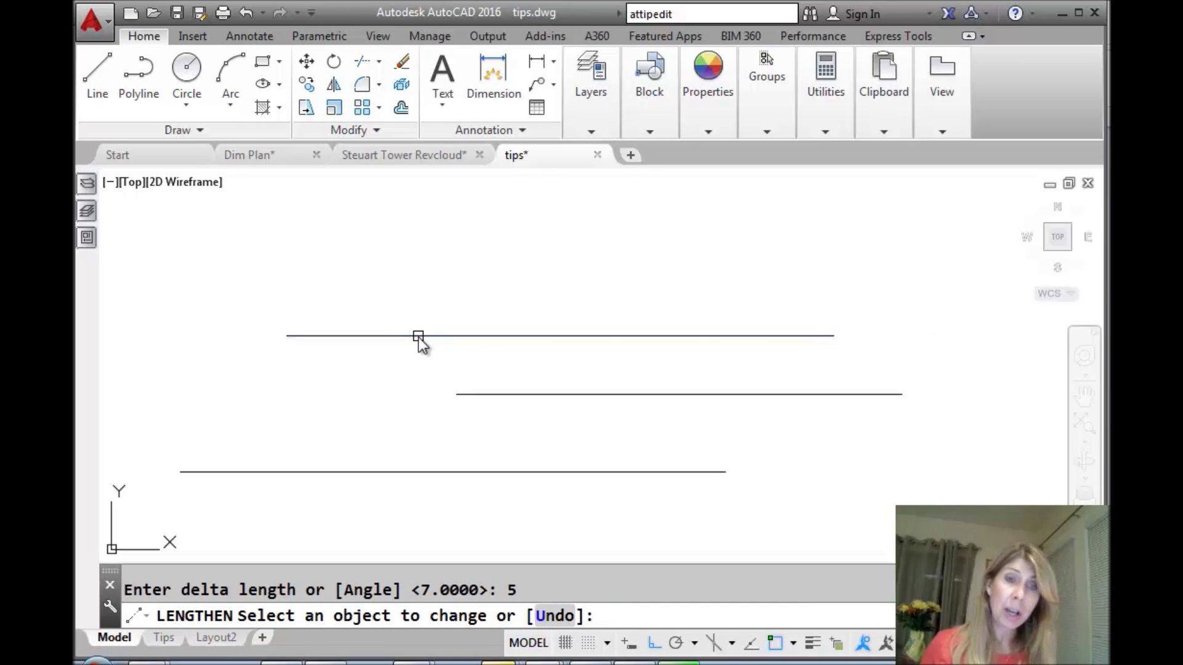
click(832, 338)
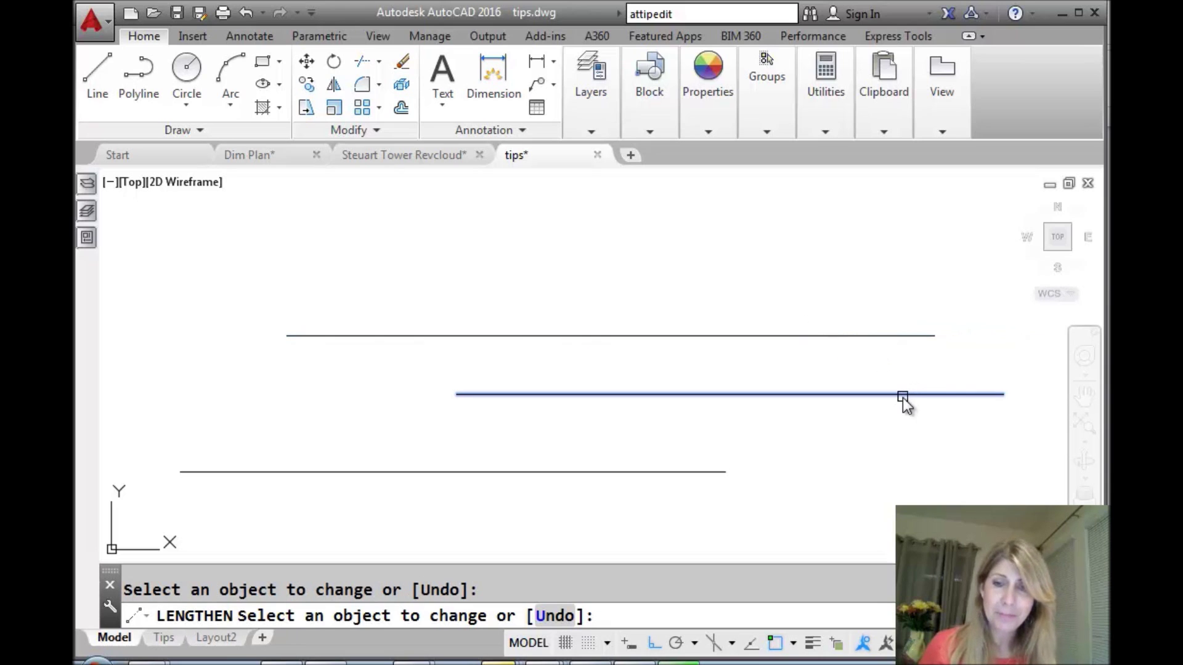
click(709, 394)
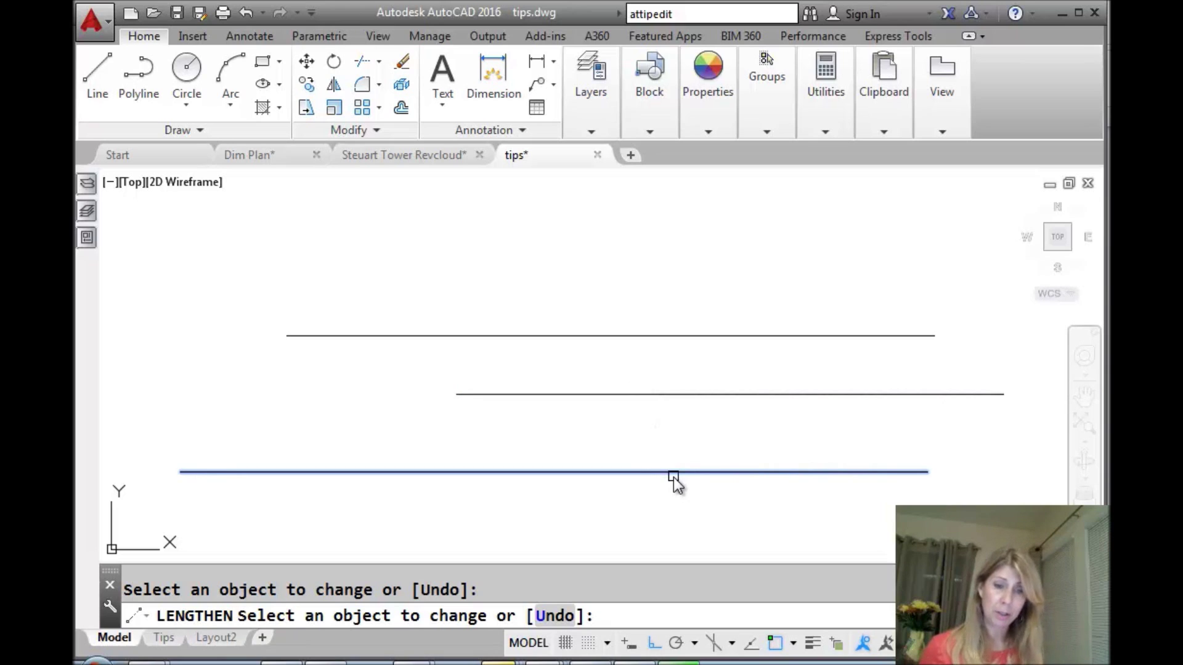
key(Return)
Shorten the top line from its left end and the middle line from its right end to 25 percent of their lengths.
key(Return)
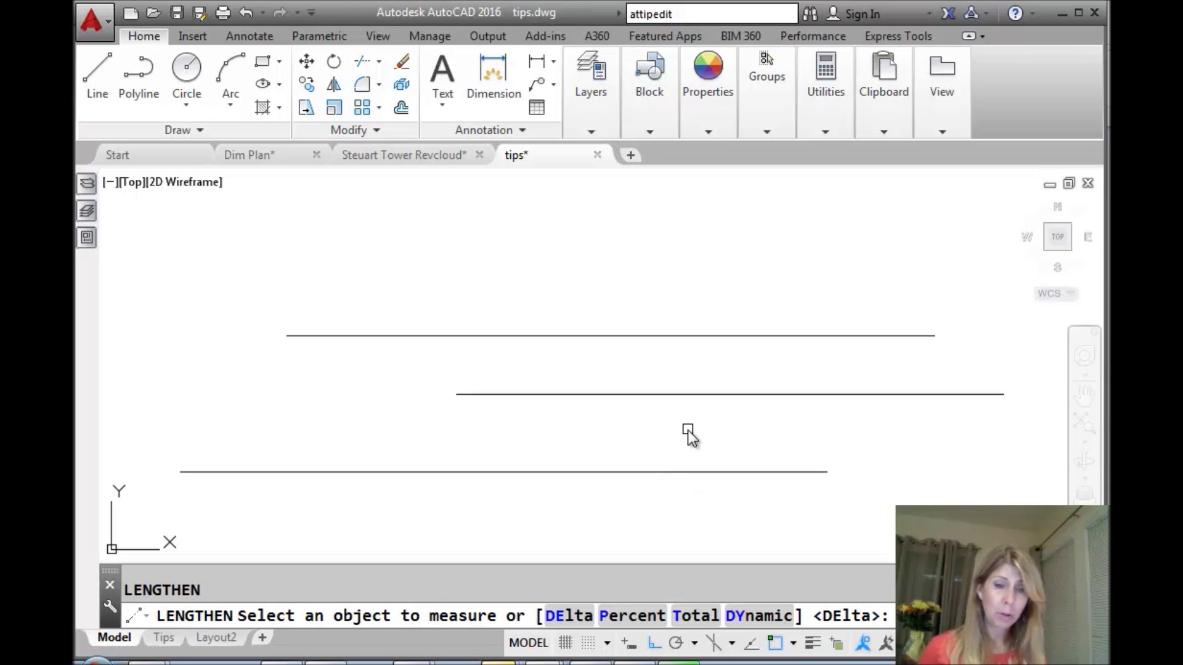
text(p)
key(Return)
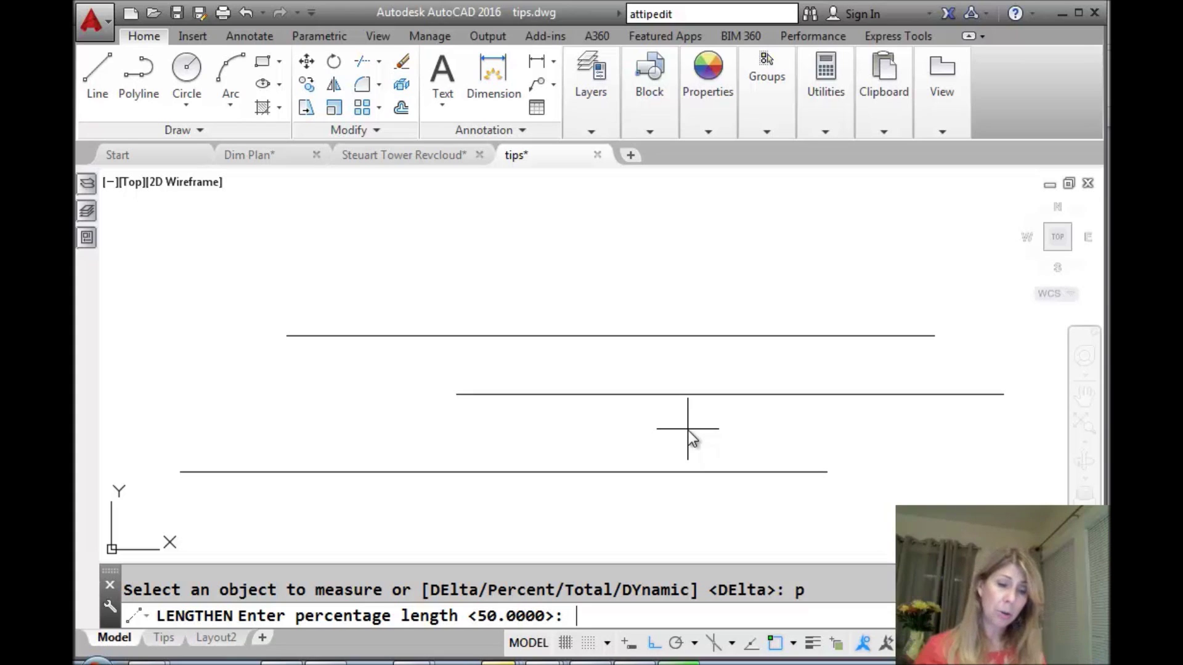
text(25)
key(Return)
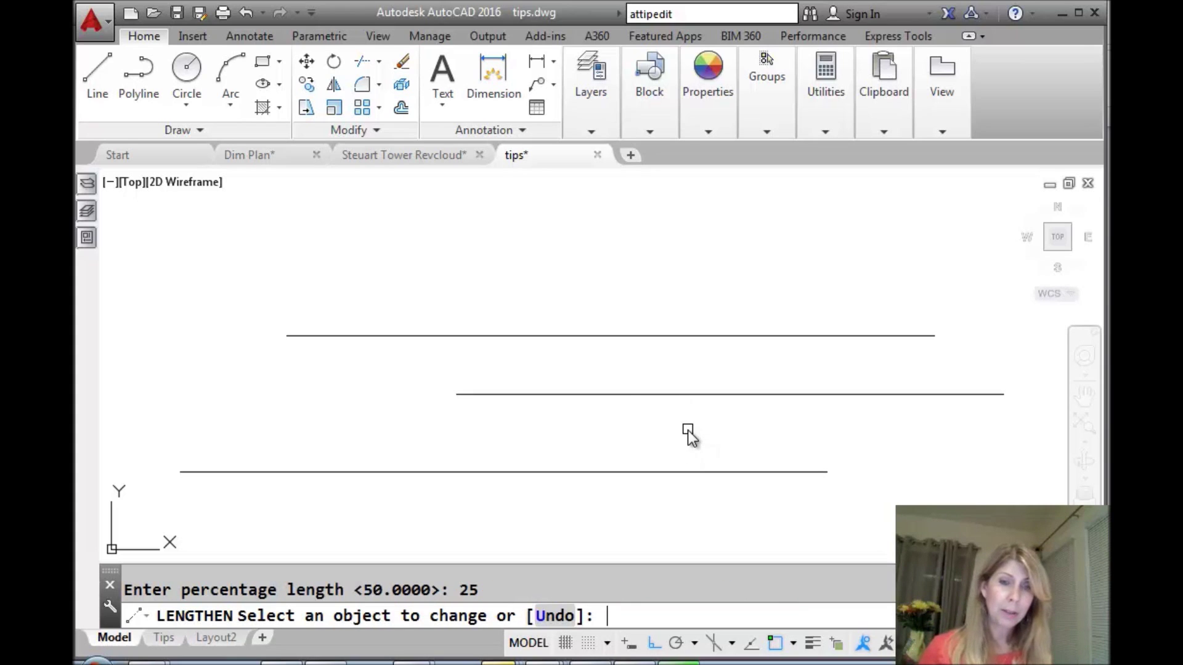
click(498, 338)
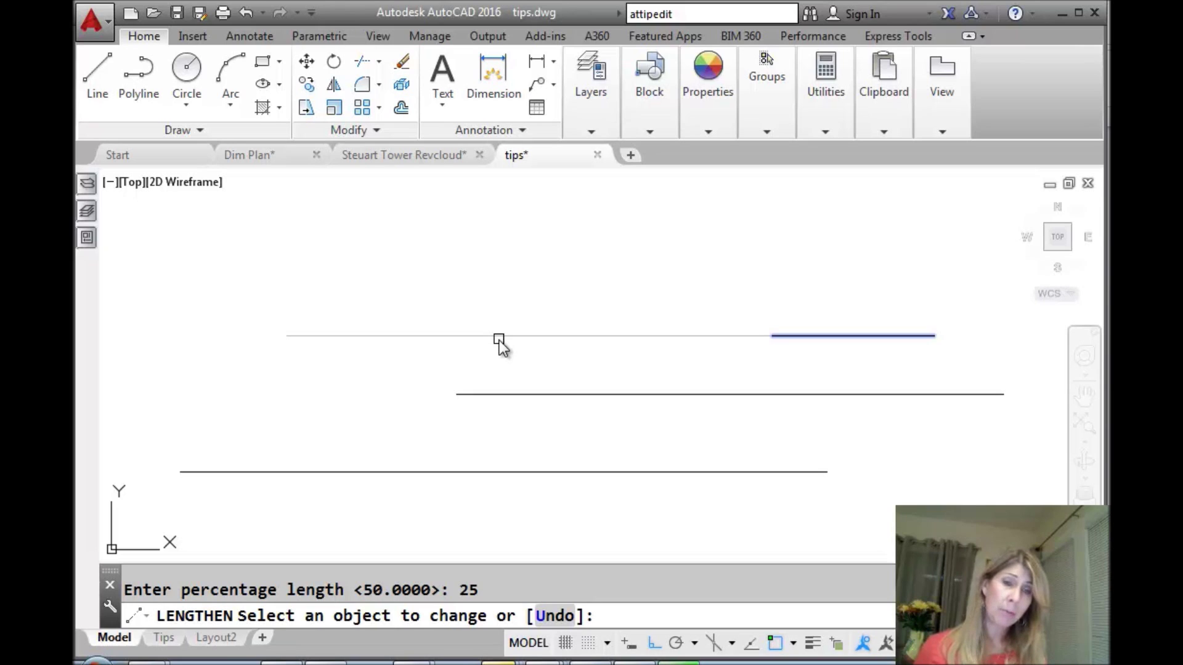
click(507, 334)
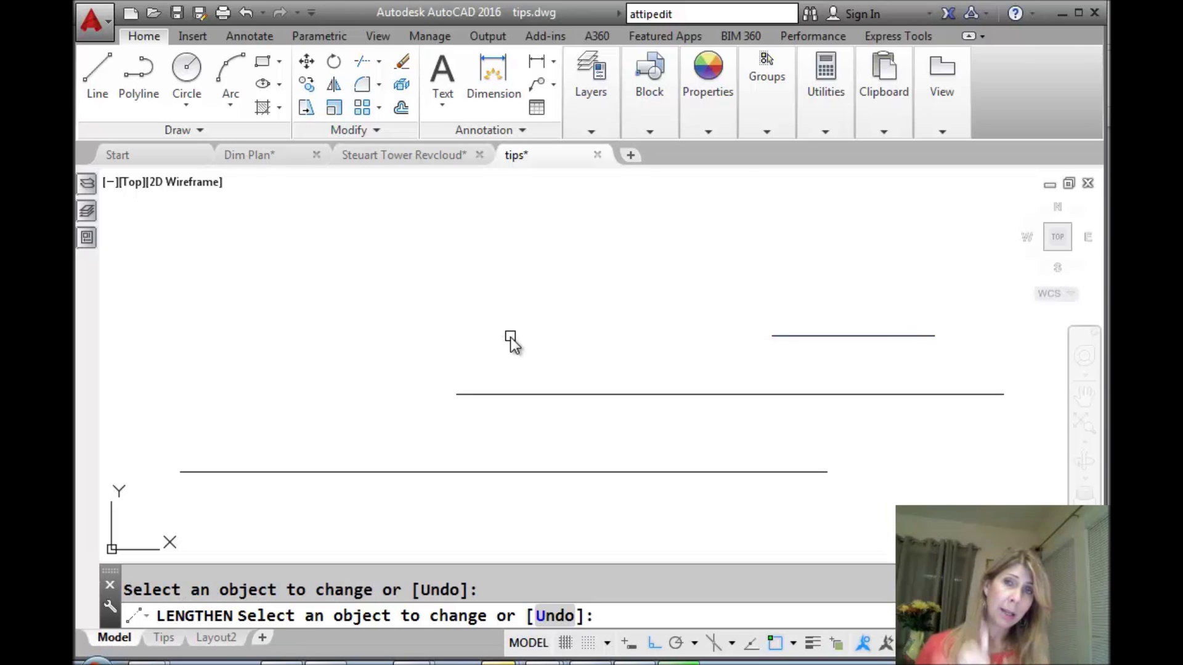
click(853, 393)
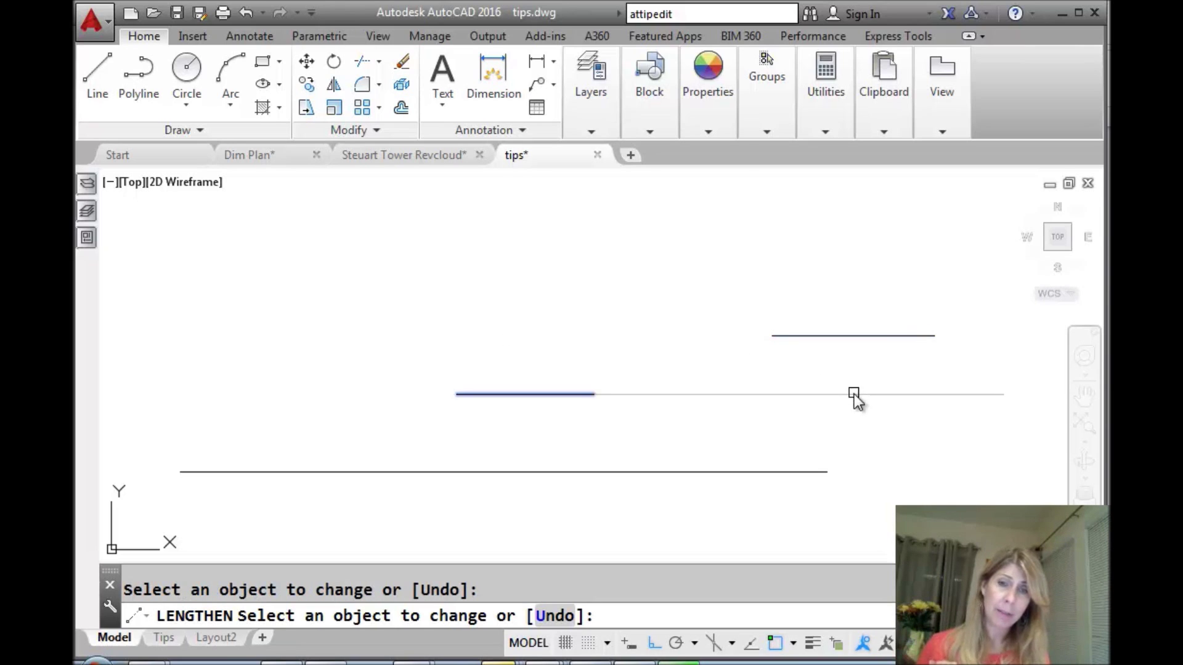
click(854, 394)
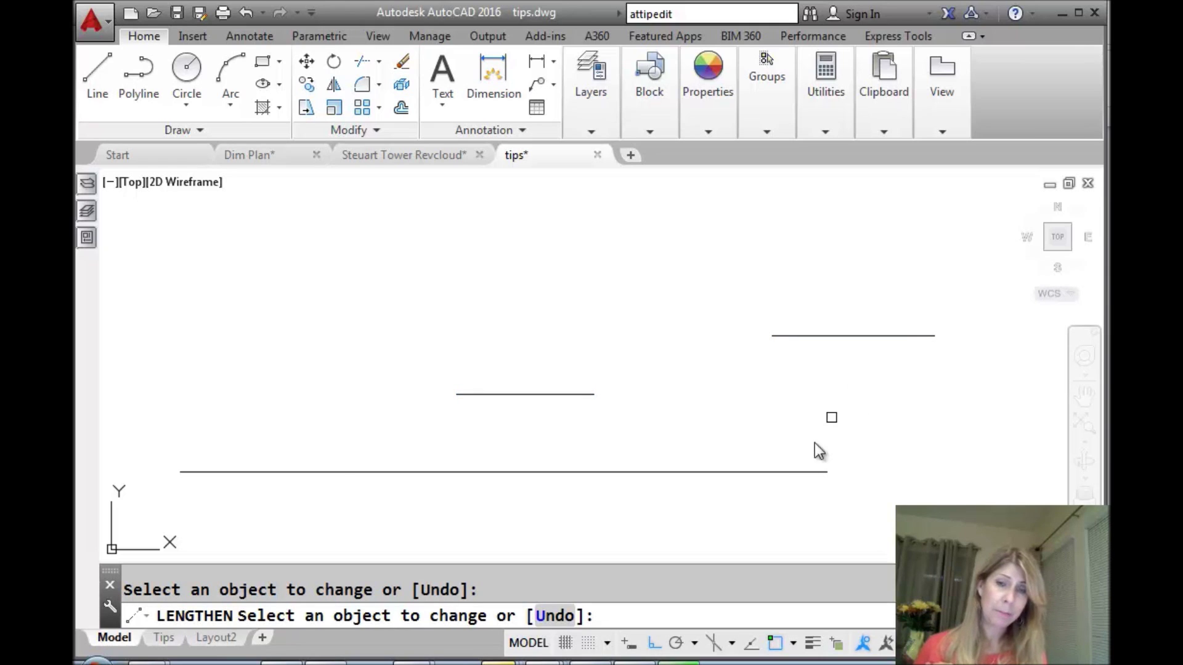
Shorten the bottom line to 25 percent of its length and undo that change.
click(796, 476)
click(796, 476)
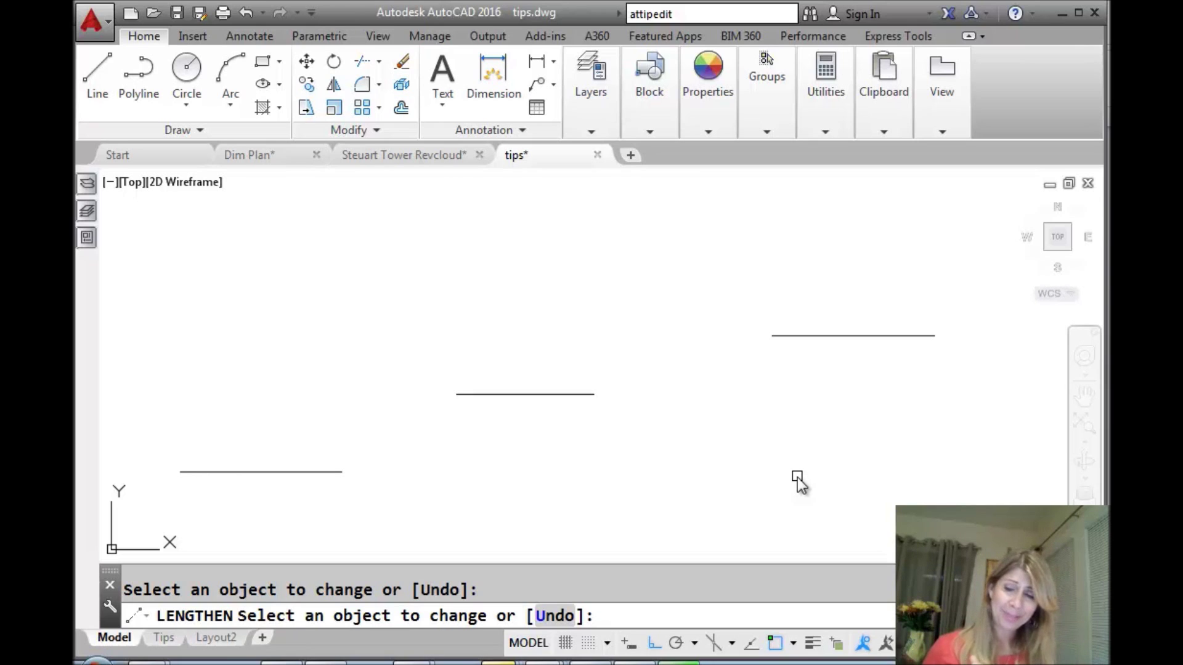
text(u)
key(Return)
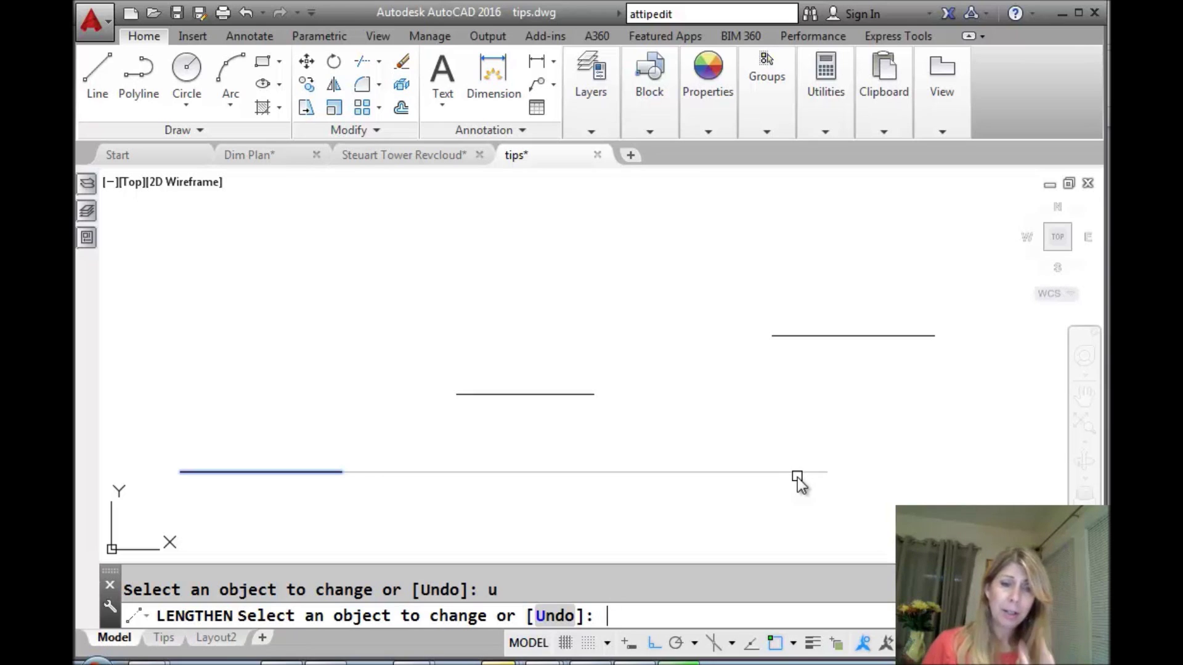
click(797, 475)
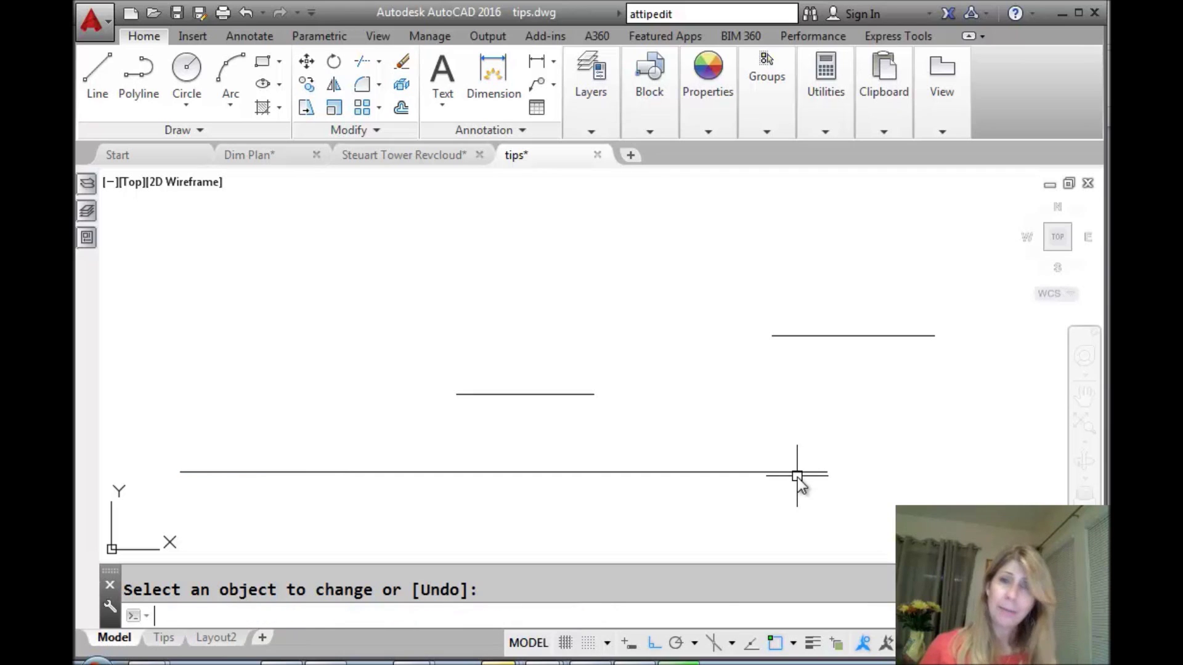
key(Return)
Extend the bottom line dynamically from its right end until it lines up with the top line's right end.
key(Return)
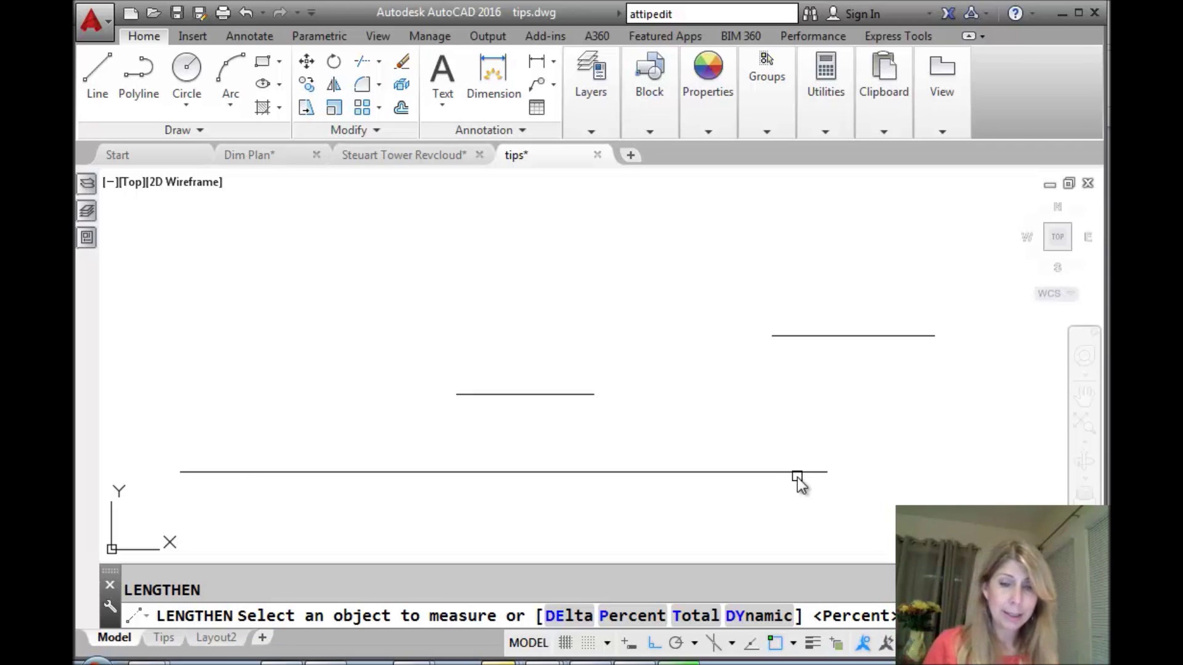
text(dy)
key(Return)
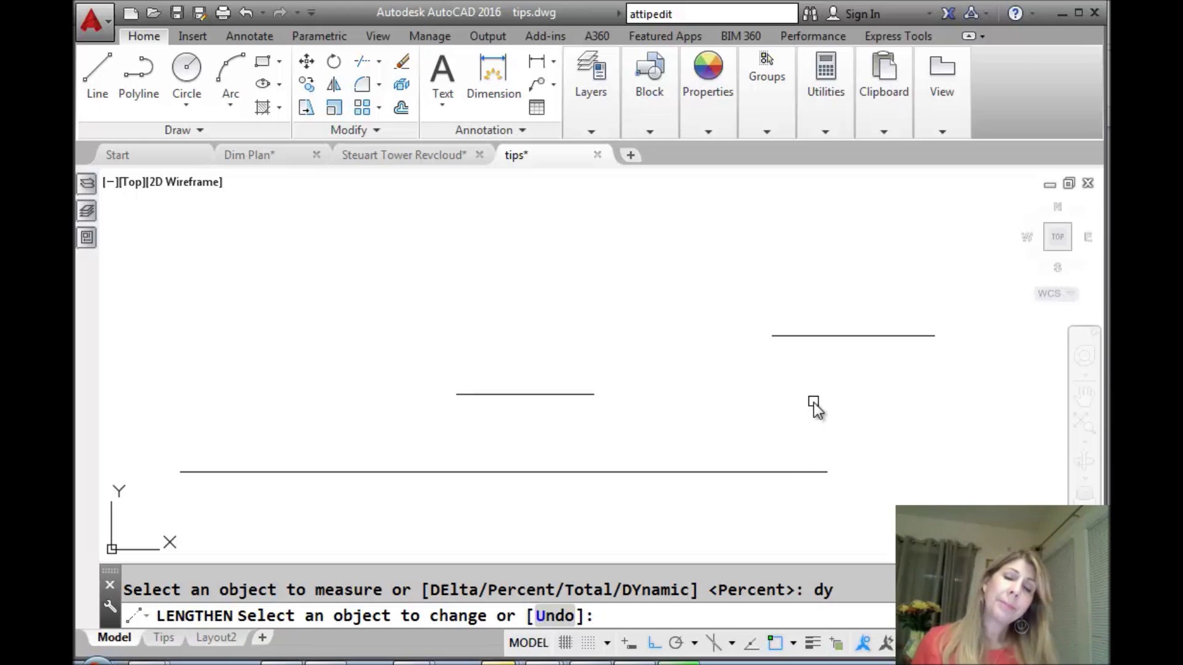
click(817, 472)
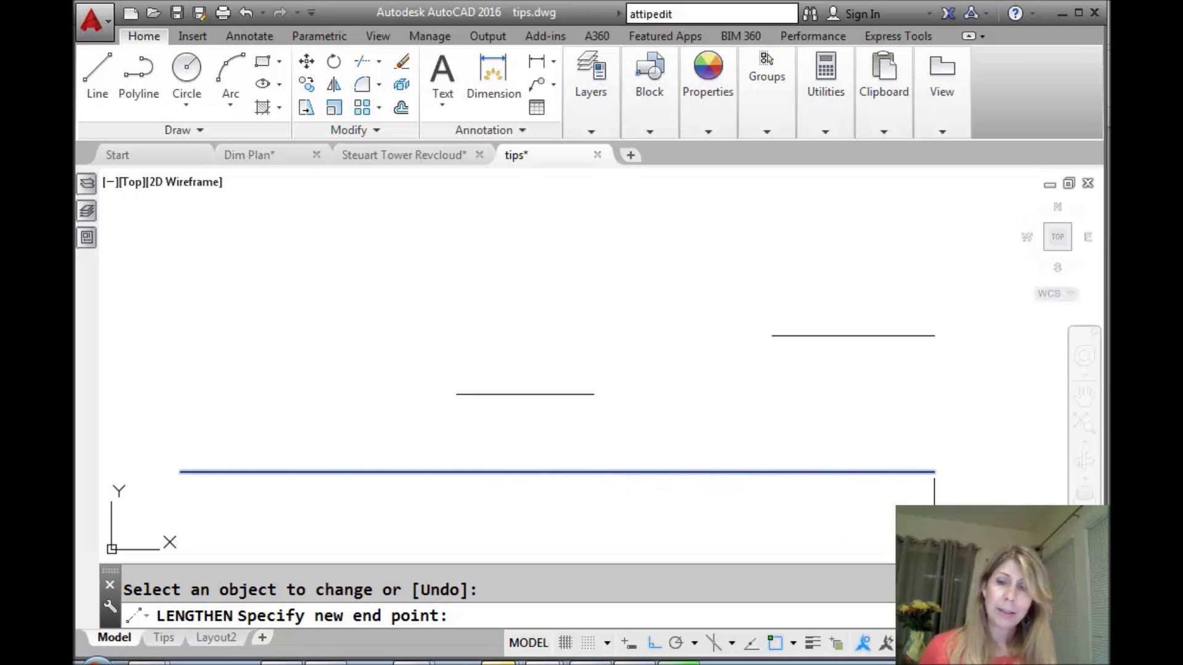
click(935, 472)
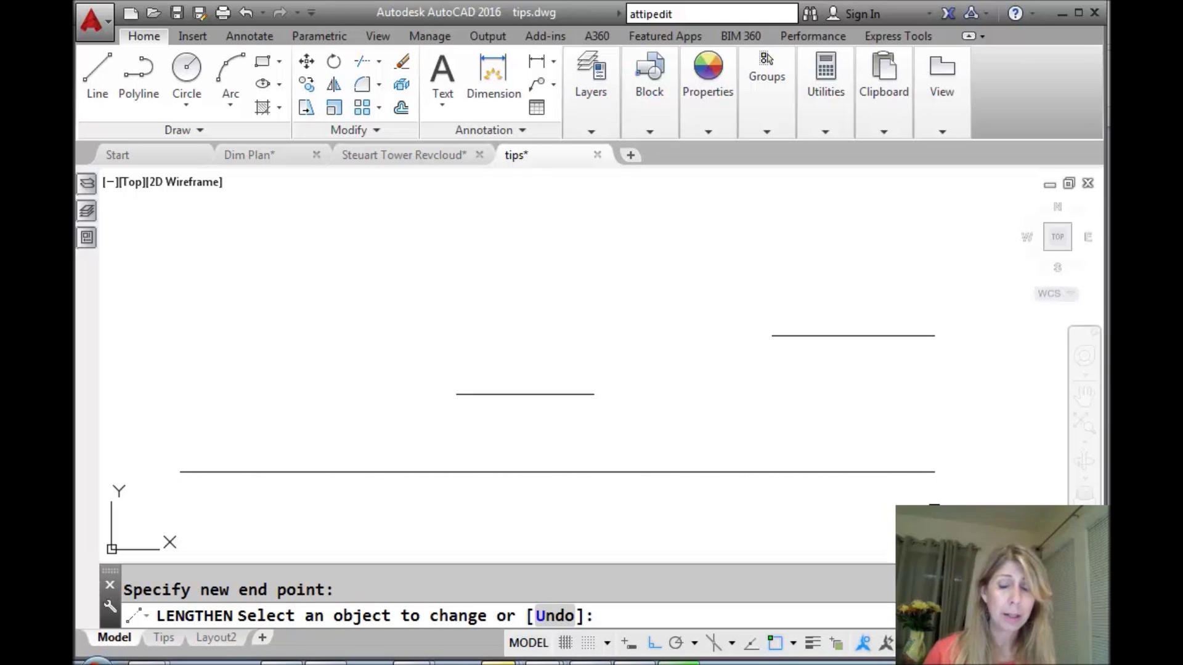
key(Return)
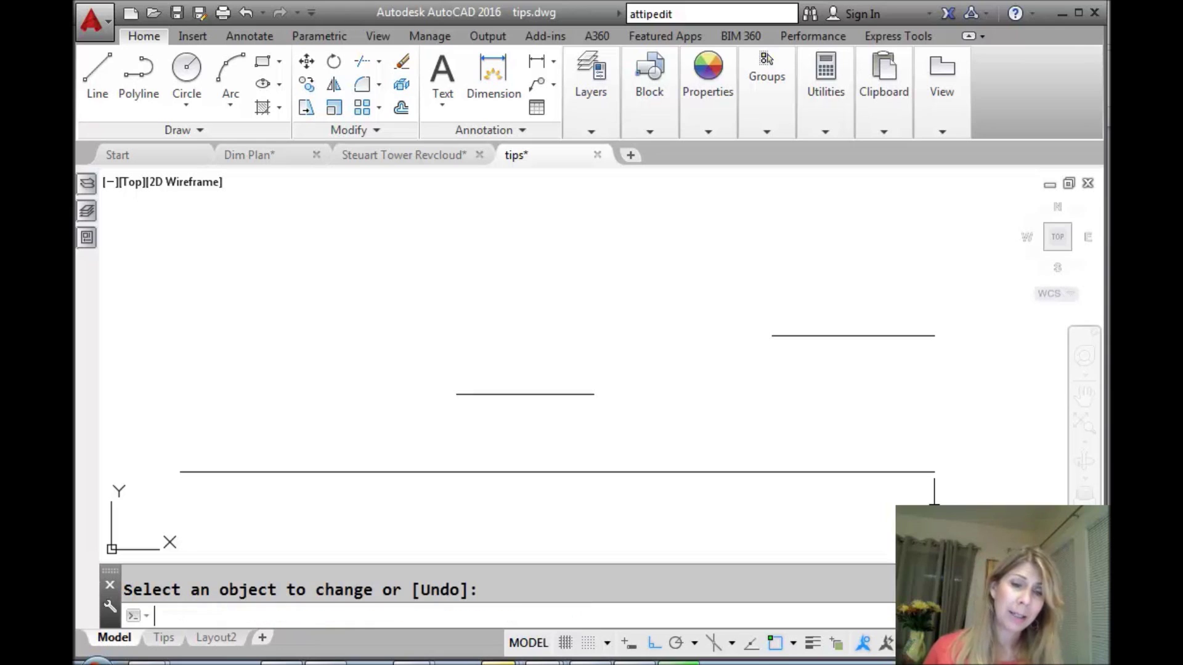
Start the Lengthen command again.
key(Return)
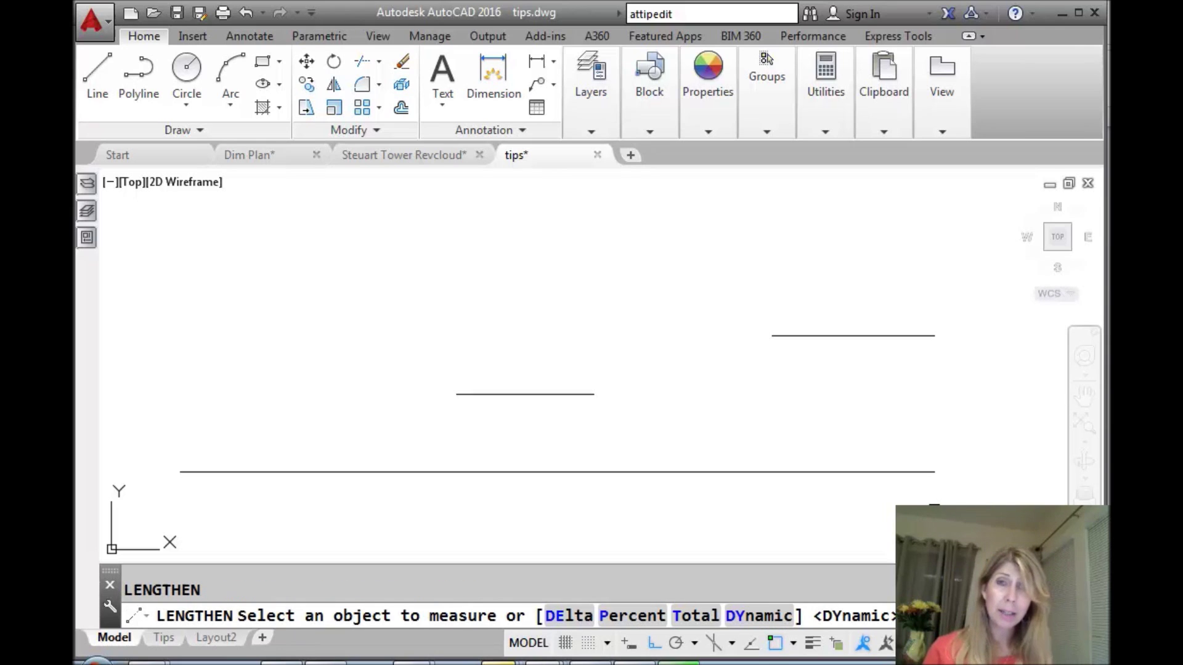